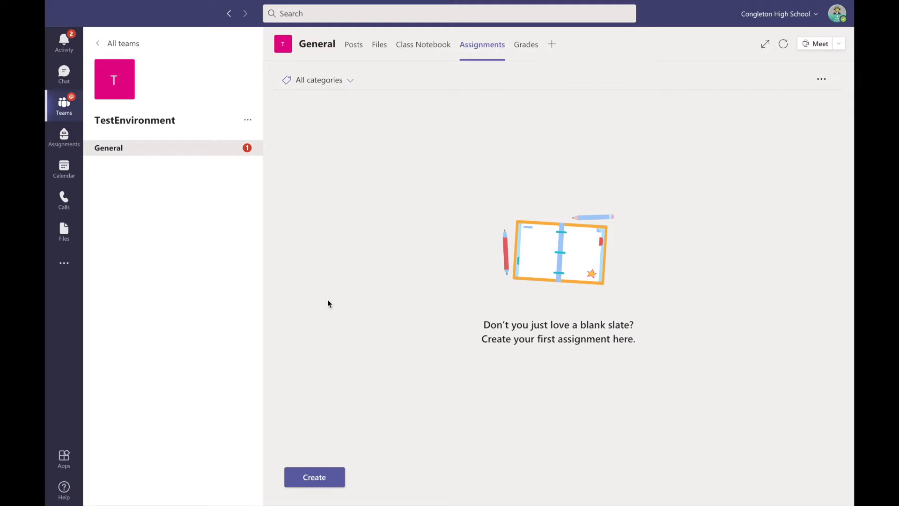
# Step: Create a new assignment in the TestEnvironment team and title it "Network Topologies Animations"
pyautogui.click(318, 478)
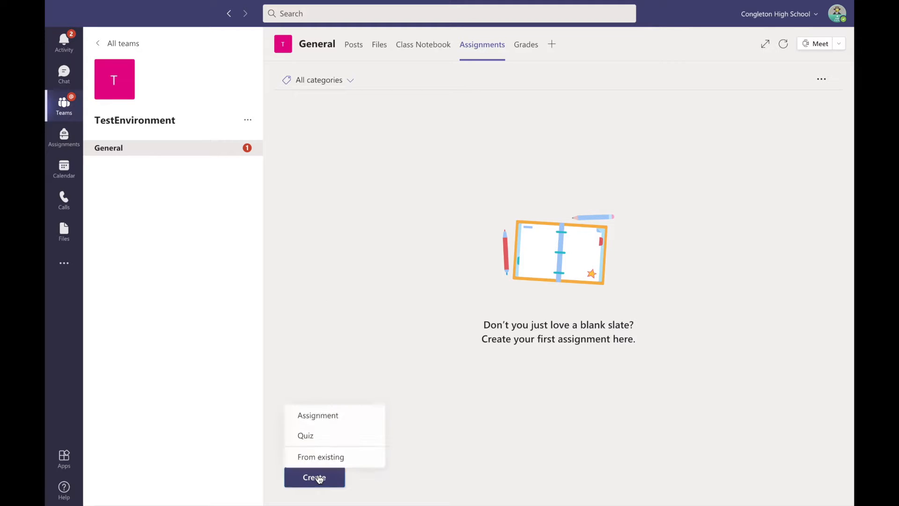
pyautogui.click(330, 416)
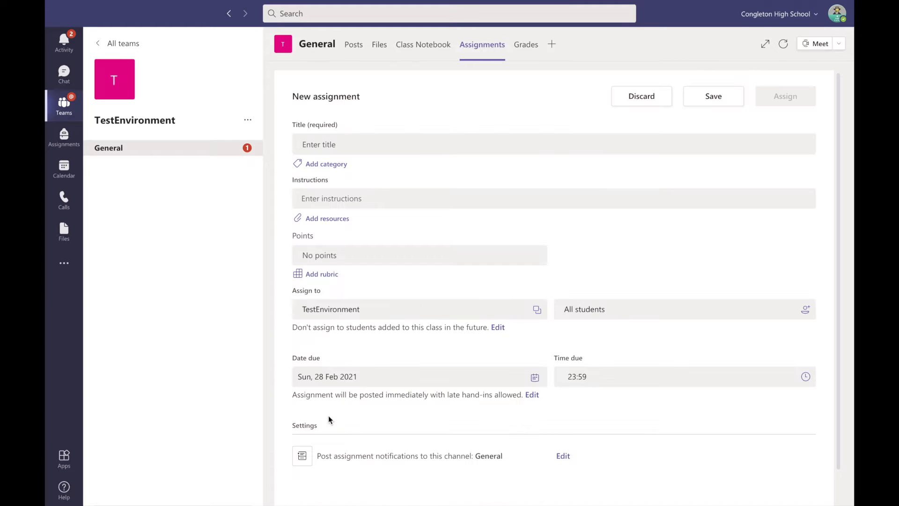
pyautogui.click(396, 147)
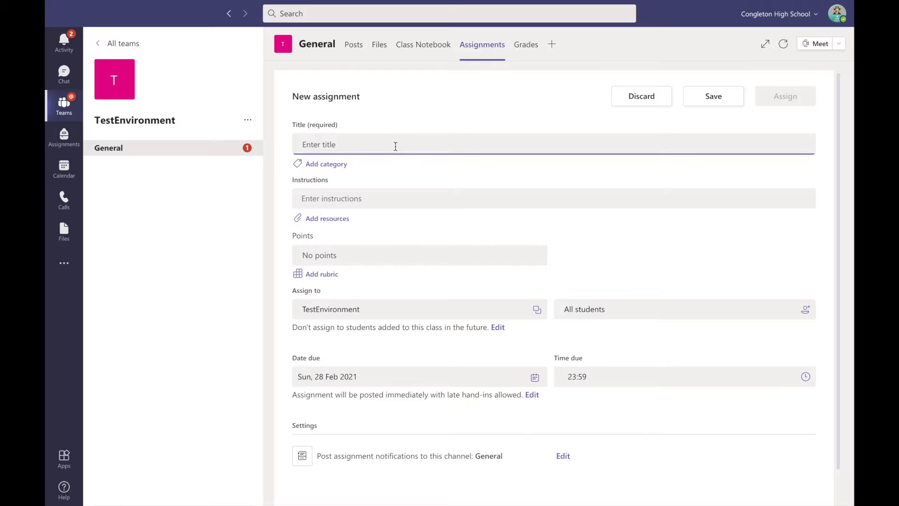
pyautogui.write('Network Topologies Animations')
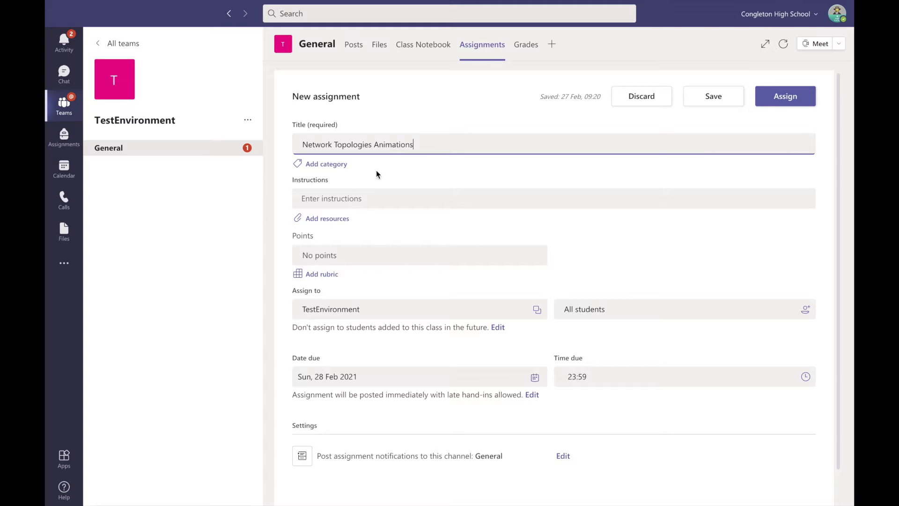
# Step: Enter the assignment instructions "Read the attached briefing document before starting your animation."
pyautogui.click(382, 199)
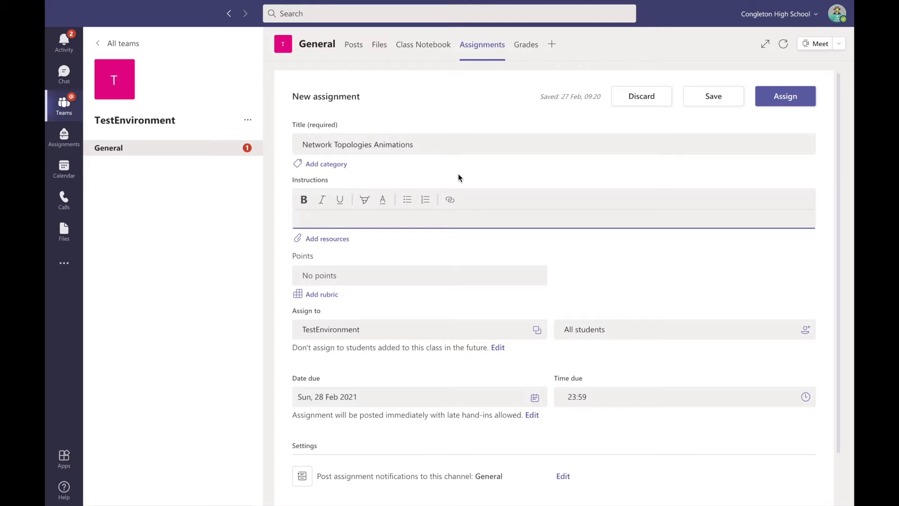
pyautogui.write('Read the attached briefing doc')
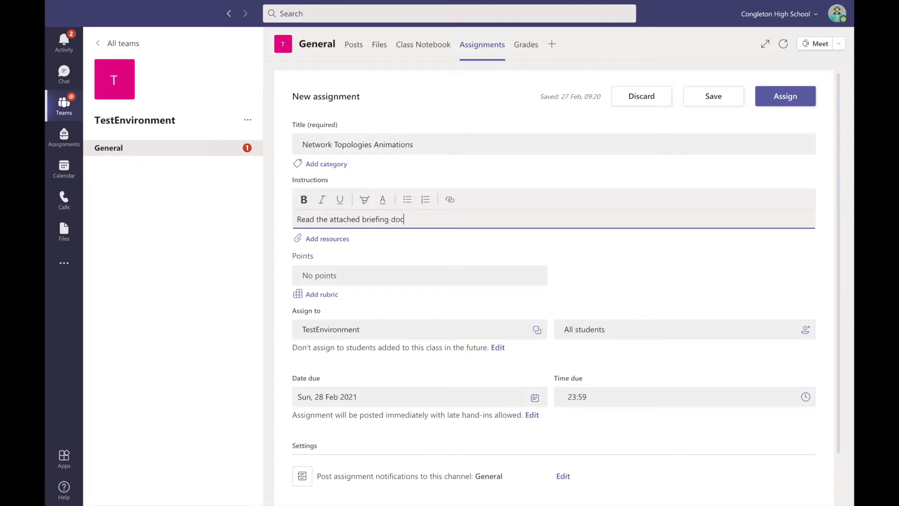
pyautogui.write('ument before starting your animation.')
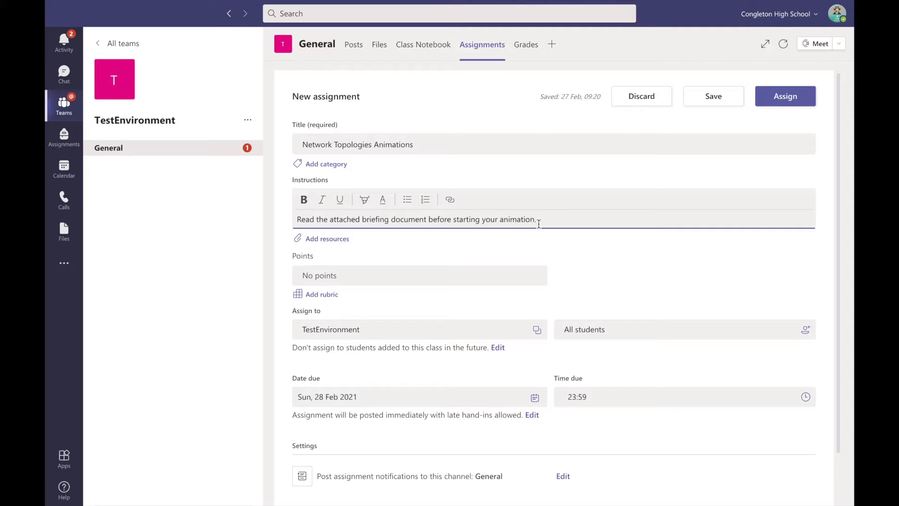
# Step: Open the assignment's resource picker and look through the new file types and the teams offered as sources
pyautogui.click(341, 241)
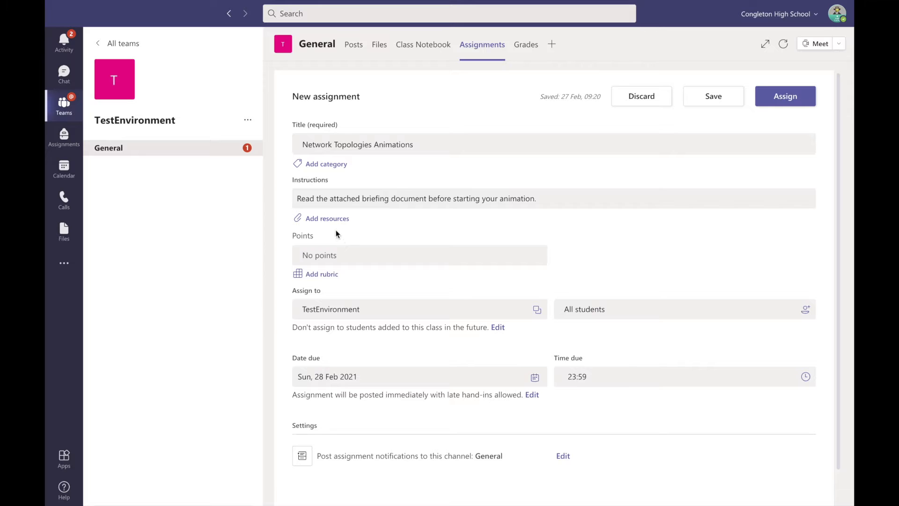
pyautogui.click(333, 222)
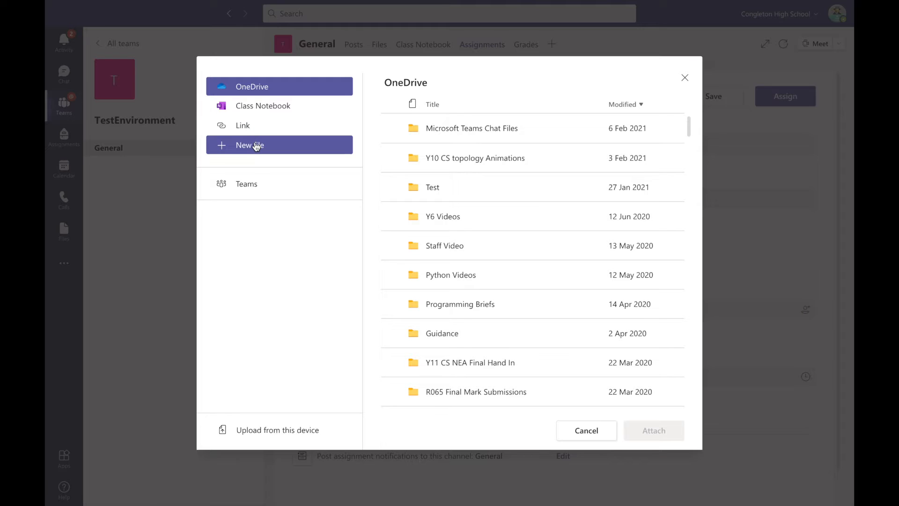
pyautogui.click(256, 146)
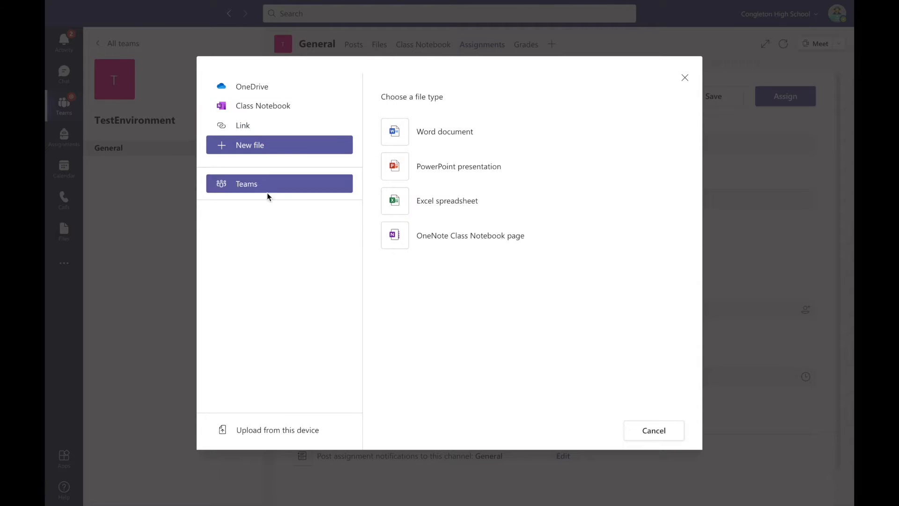
pyautogui.click(252, 194)
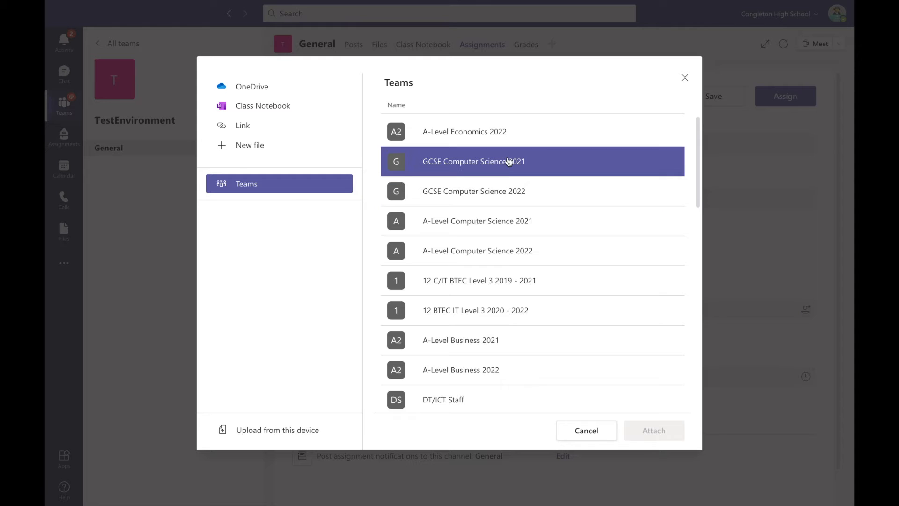
pyautogui.scroll(-1, 509, 162)
pyautogui.scroll(-2, 510, 162)
pyautogui.scroll(2, 509, 162)
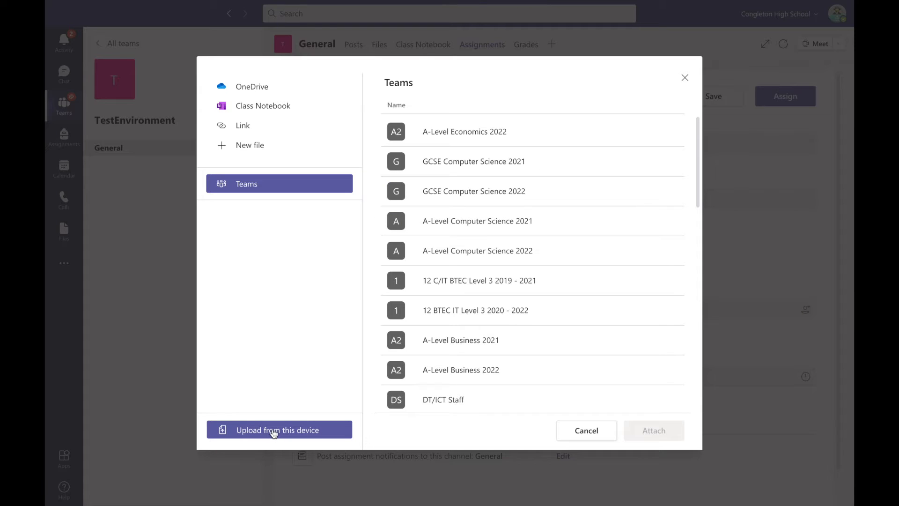
# Step: Upload "01. Network Topologies - Remote Learning Version.pdf" from this device and attach it to the assignment
pyautogui.click(274, 432)
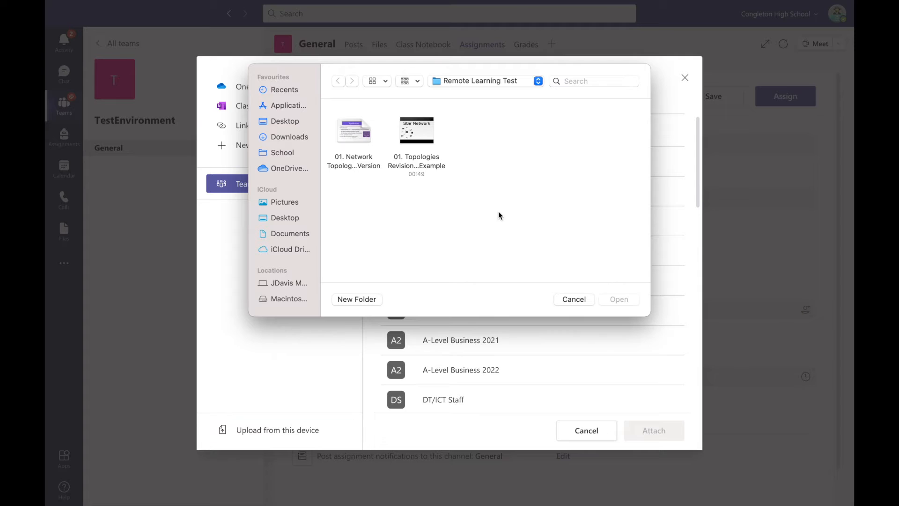
pyautogui.click(342, 134)
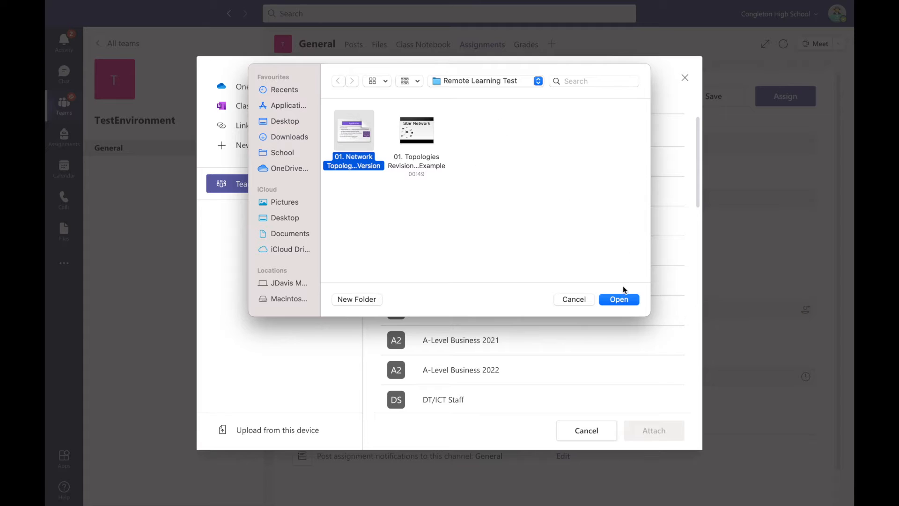
pyautogui.click(619, 302)
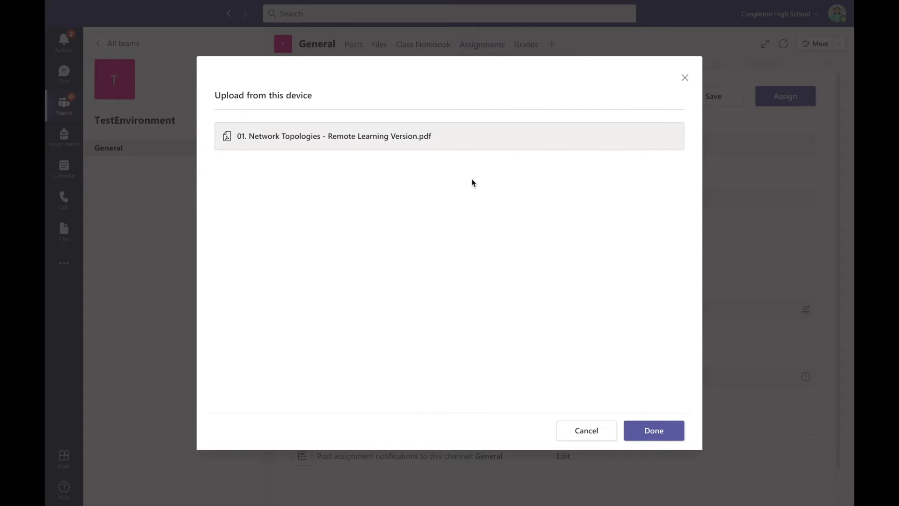
pyautogui.click(641, 438)
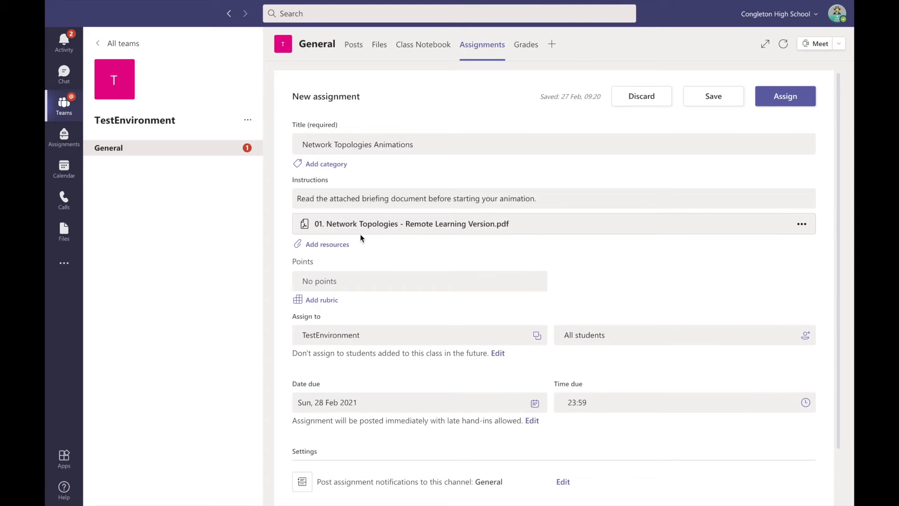
# Step: Add the video "01. Topologies Revision Task Example.m4v" from this device as a second assignment resource
pyautogui.click(339, 251)
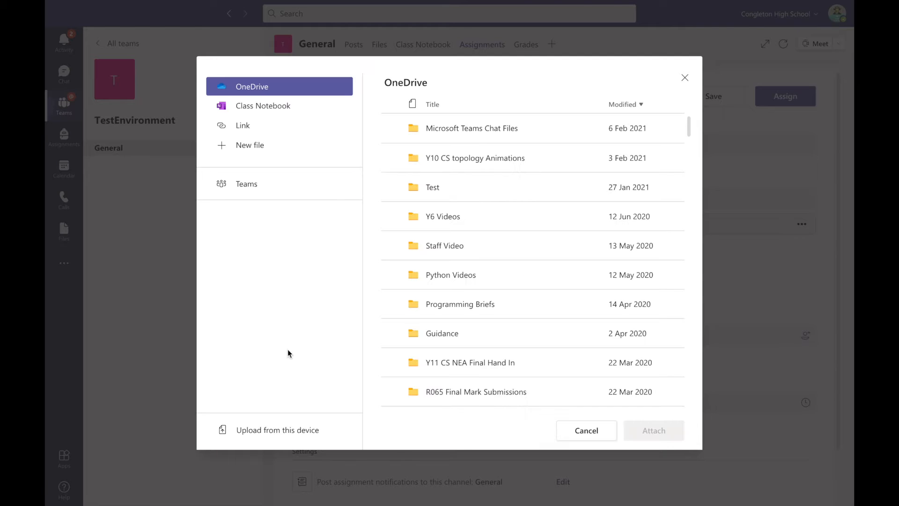
pyautogui.click(262, 430)
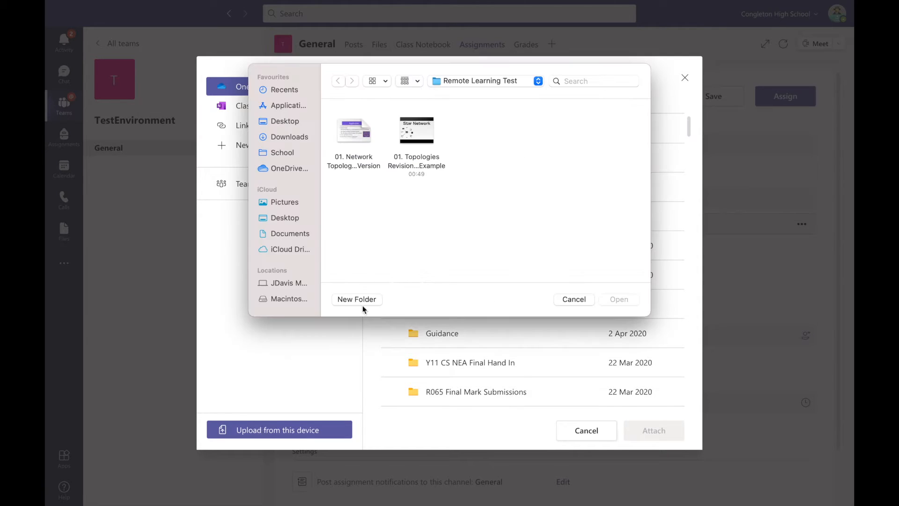
pyautogui.click(427, 134)
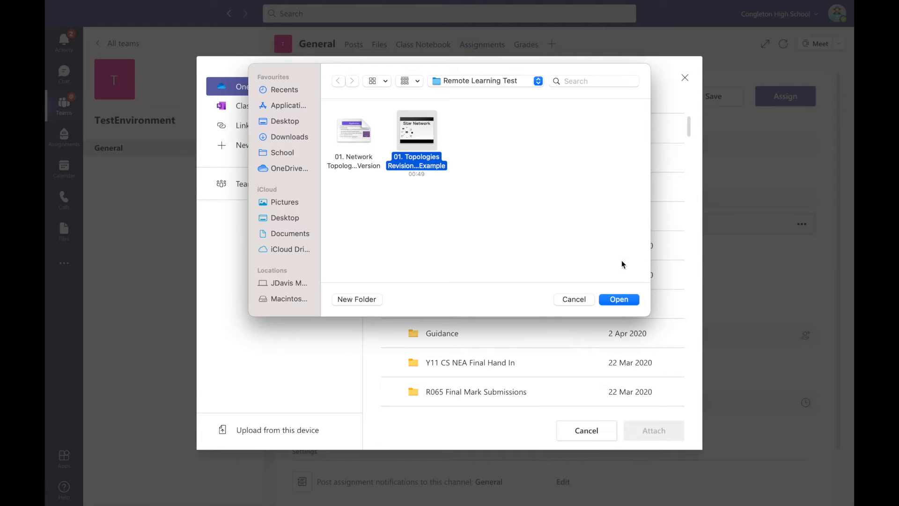
pyautogui.click(617, 300)
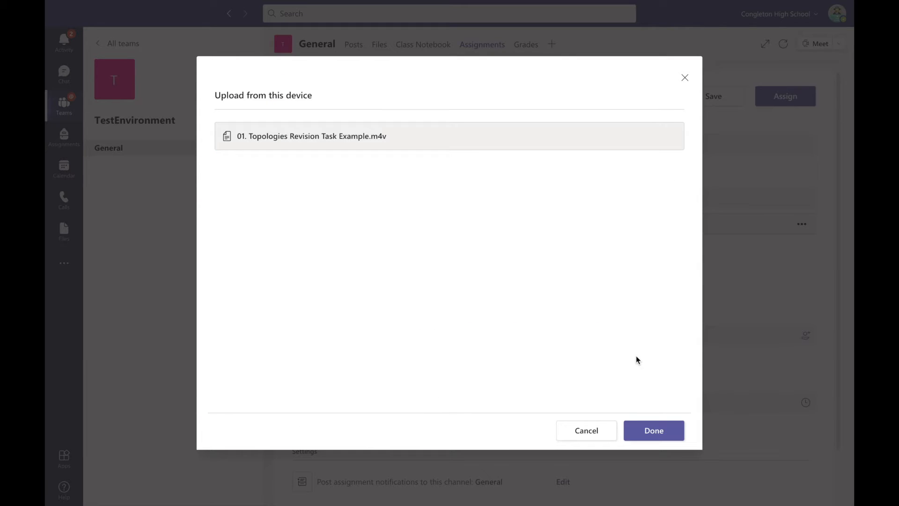
pyautogui.click(647, 432)
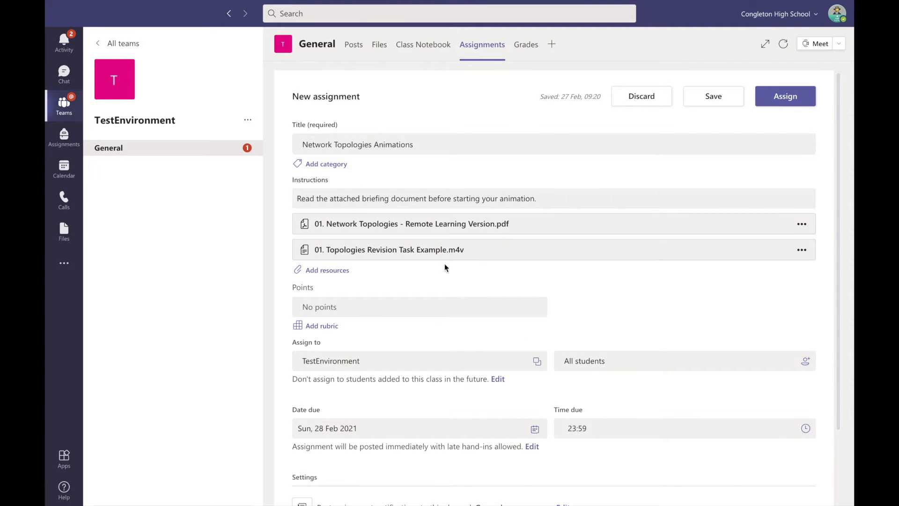
# Step: Set the points available for the assignment to 20
pyautogui.scroll(-1, 456, 266)
pyautogui.click(398, 285)
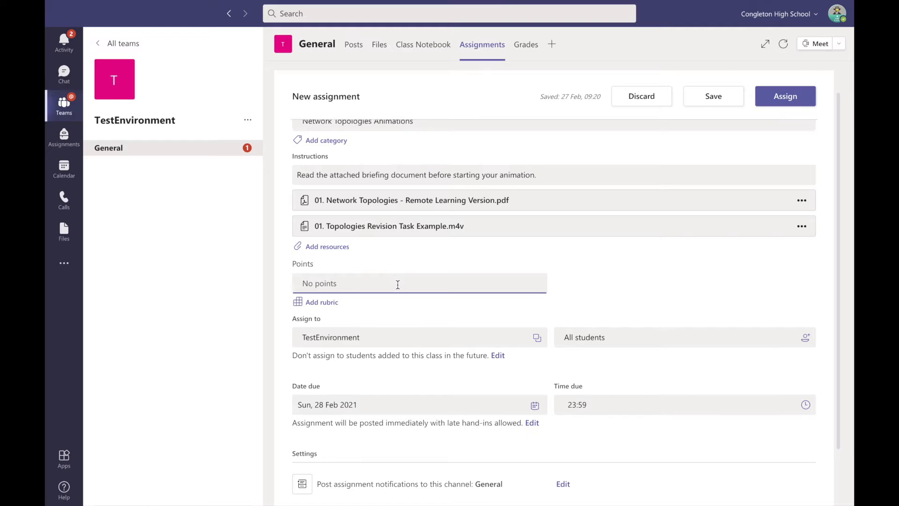
pyautogui.write('20')
# Step: Review the classes the assignment can be assigned to and the calendar for its due date
pyautogui.scroll(-1, 584, 265)
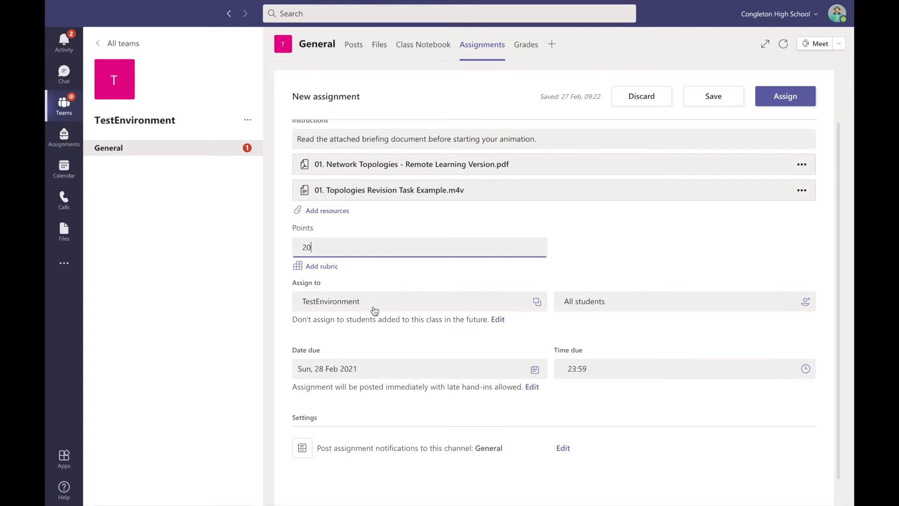
pyautogui.click(539, 306)
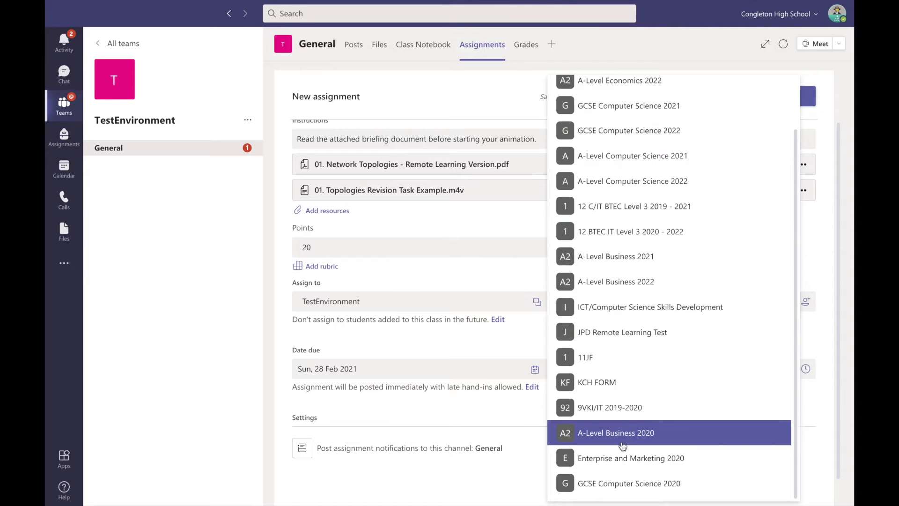
pyautogui.click(517, 280)
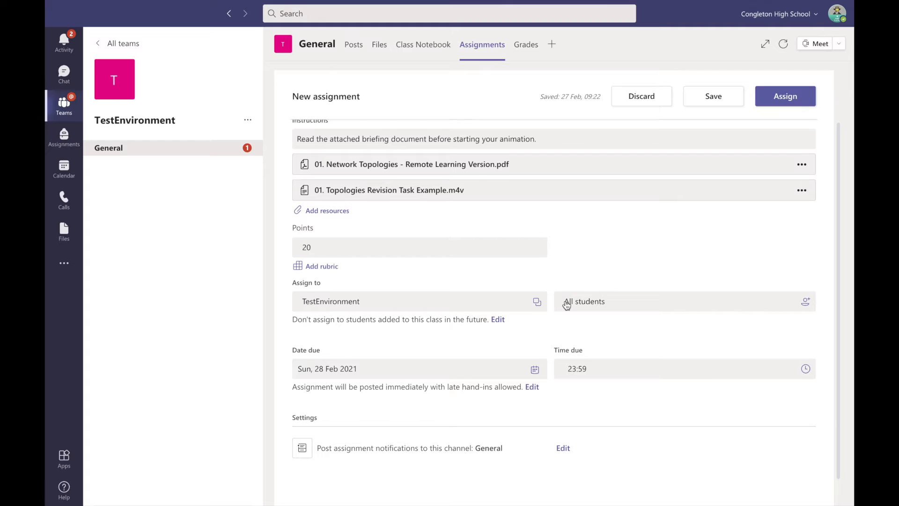
pyautogui.scroll(-1, 567, 305)
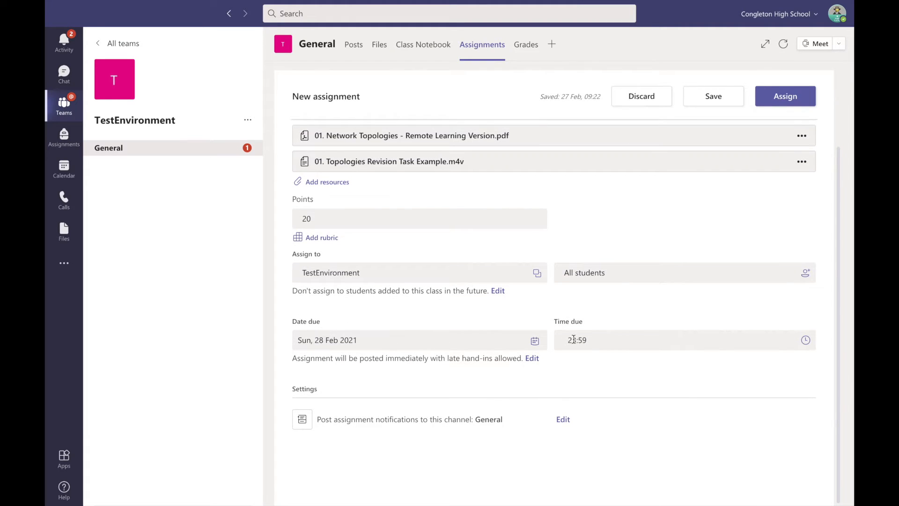
pyautogui.click(488, 347)
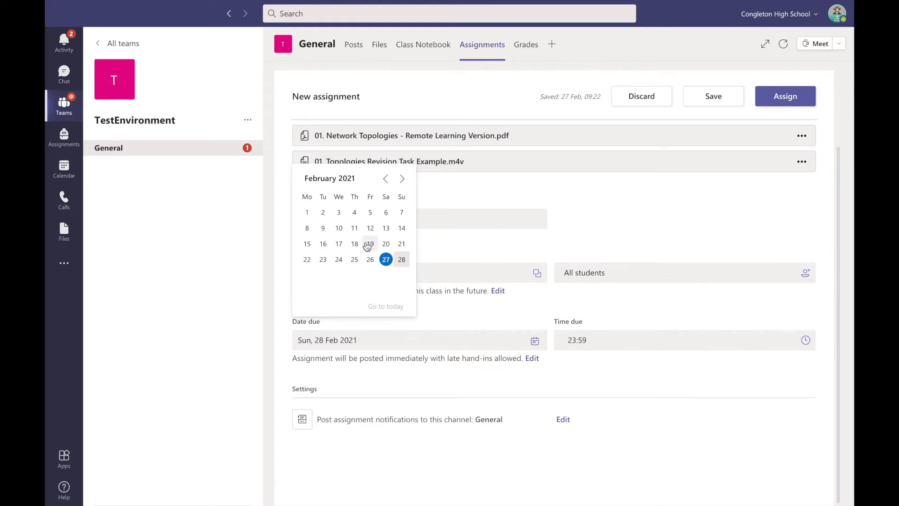
pyautogui.click(443, 310)
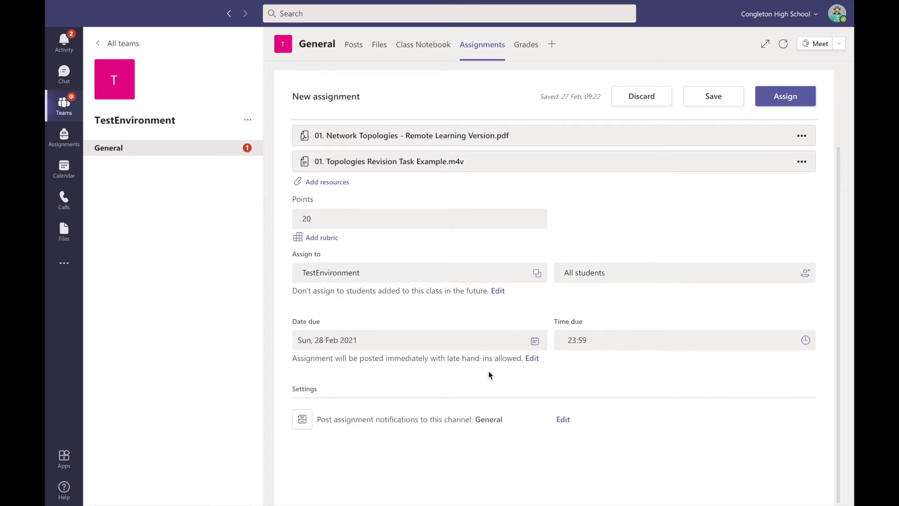
# Step: Schedule the assignment in its timeline settings to be posted on Mon, 1 Mar 2021 at 09:30
pyautogui.click(533, 359)
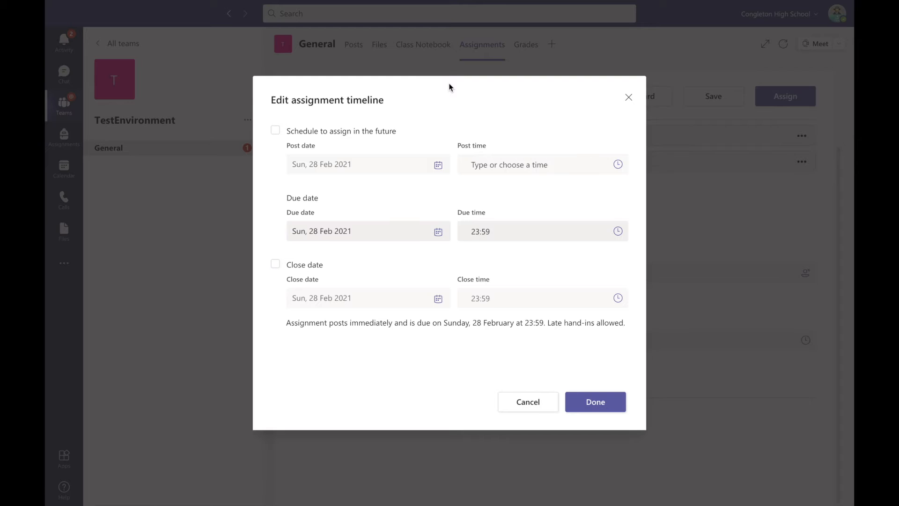
pyautogui.click(275, 130)
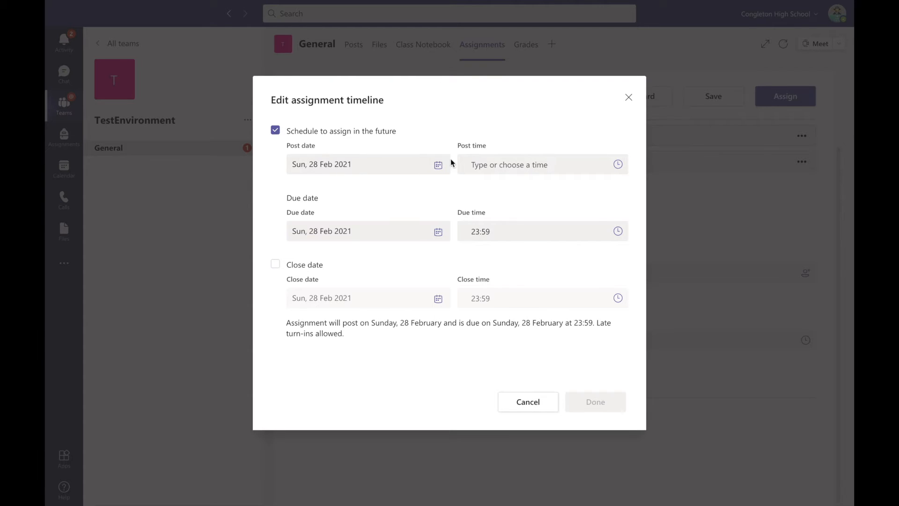
pyautogui.click(438, 165)
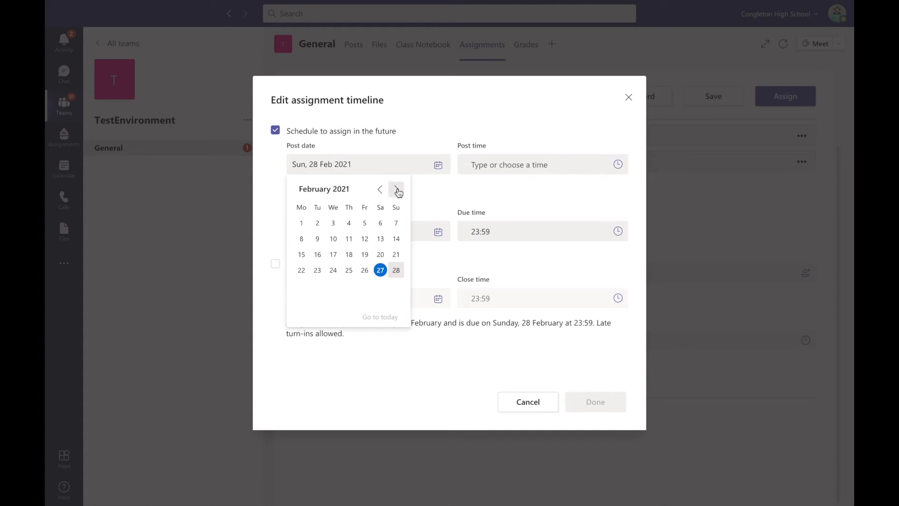
pyautogui.click(396, 190)
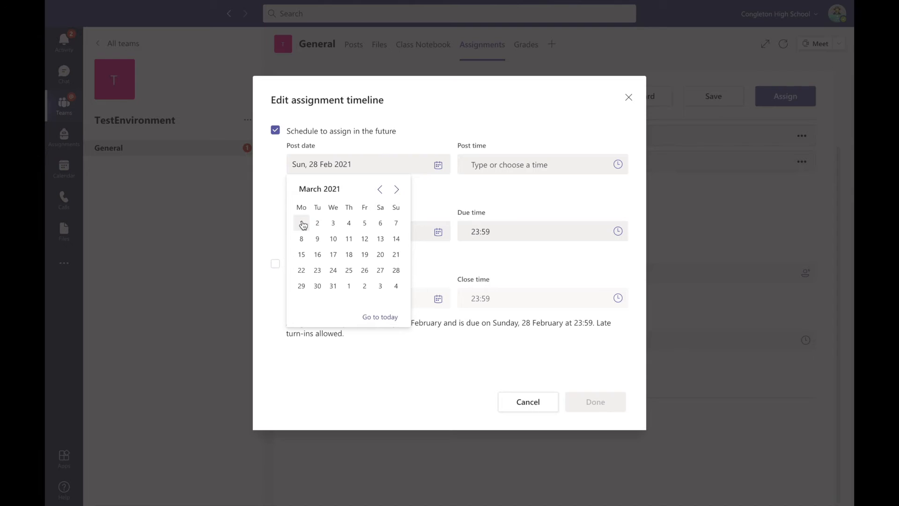
pyautogui.click(302, 224)
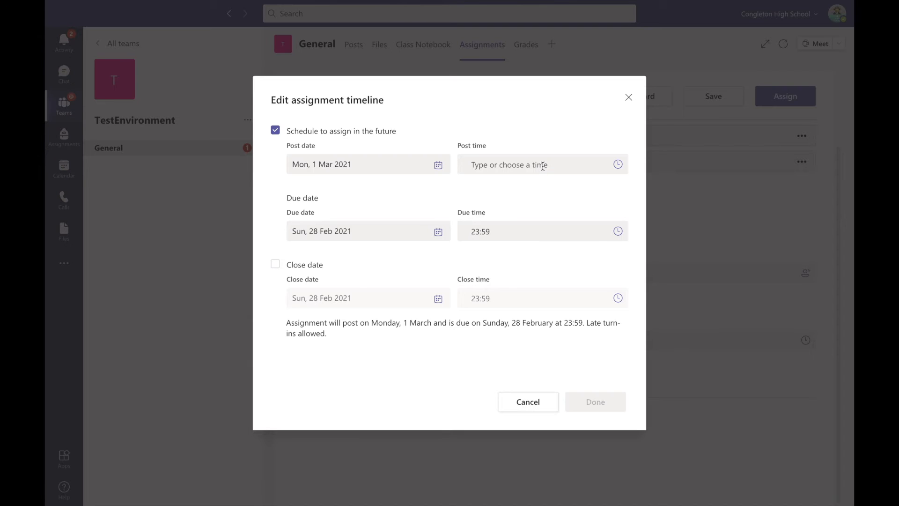
pyautogui.click(543, 165)
pyautogui.write('09:30')
pyautogui.click(520, 198)
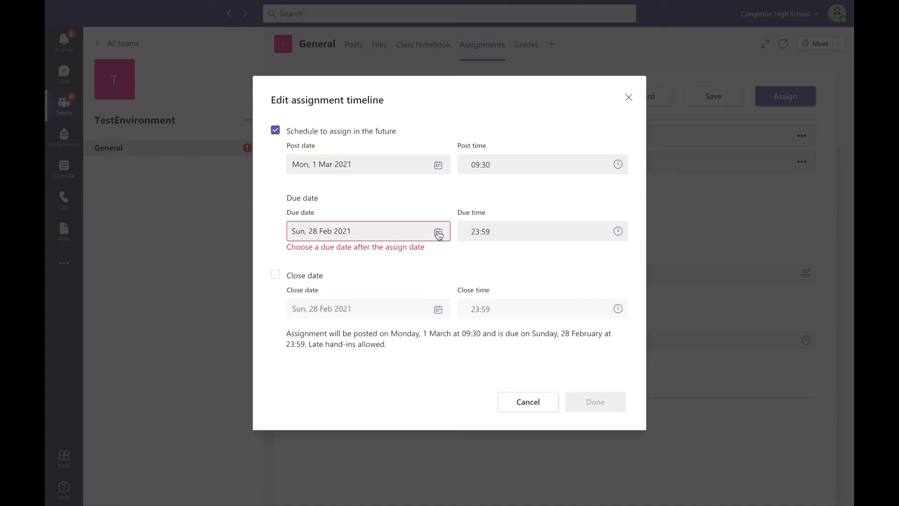
# Step: Set the assignment's due date to Tue, 2 Mar 2021 and save the timeline settings
pyautogui.click(438, 232)
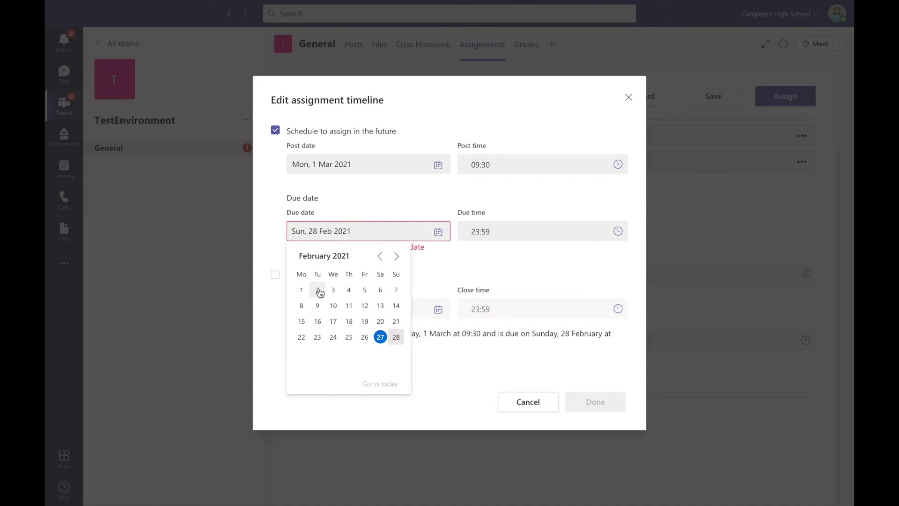
pyautogui.click(318, 290)
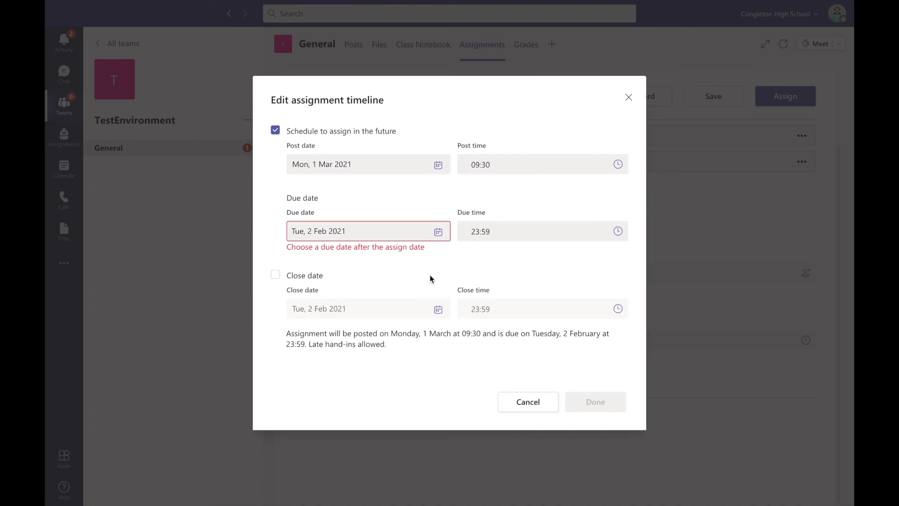
pyautogui.click(438, 233)
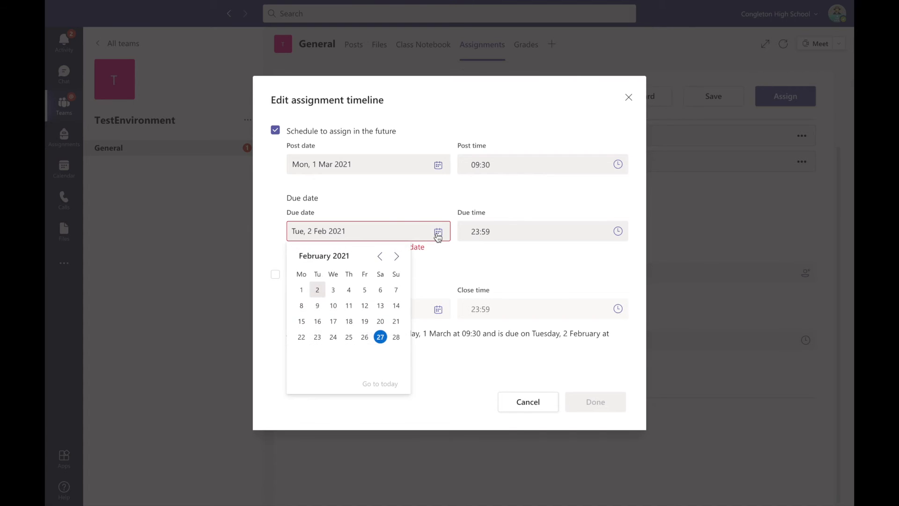
pyautogui.click(397, 257)
pyautogui.click(317, 291)
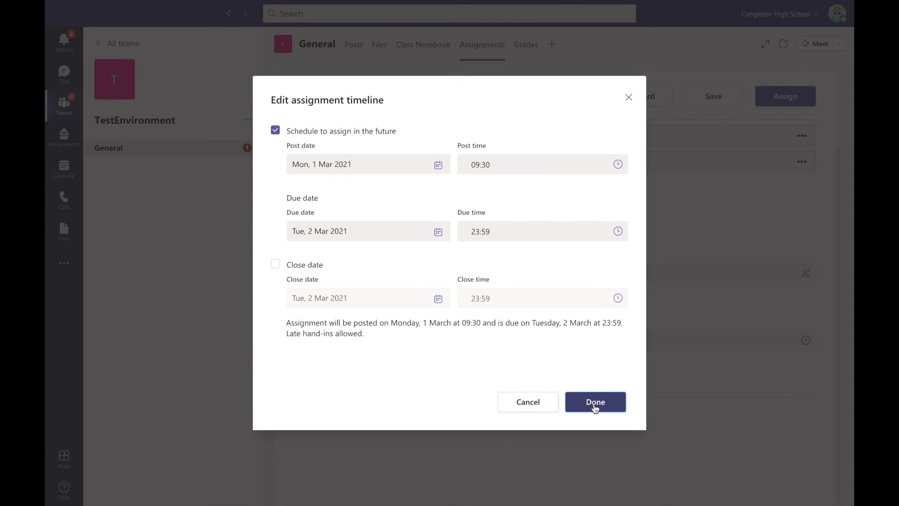
pyautogui.click(596, 403)
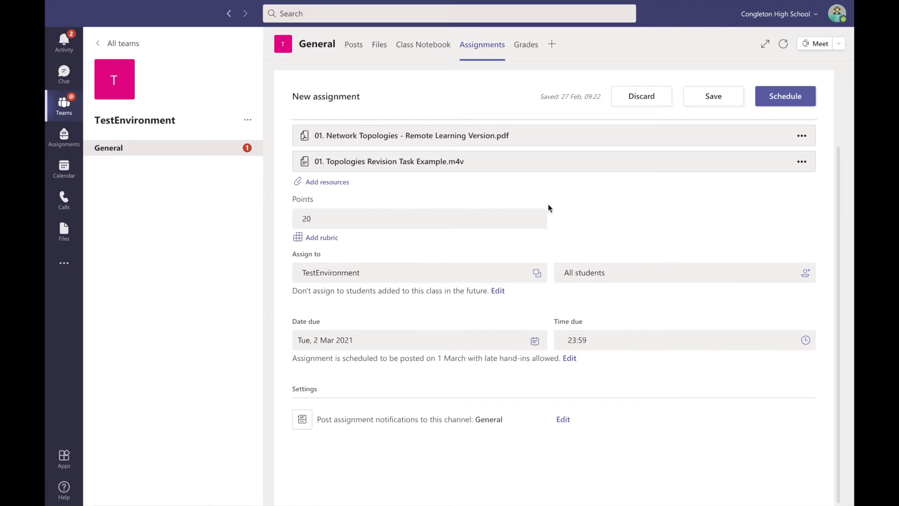
# Step: Assign Network Topologies Animations to all students in the TestEnvironment class
pyautogui.click(785, 101)
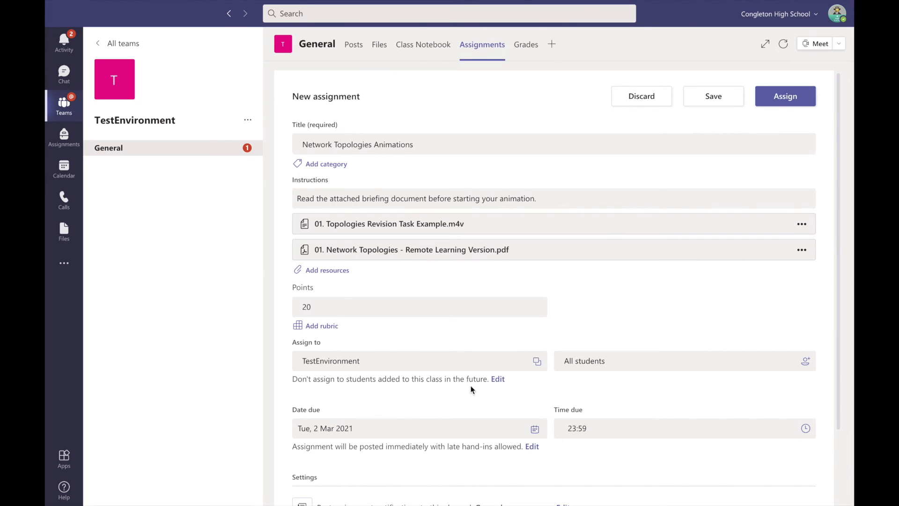
pyautogui.click(785, 103)
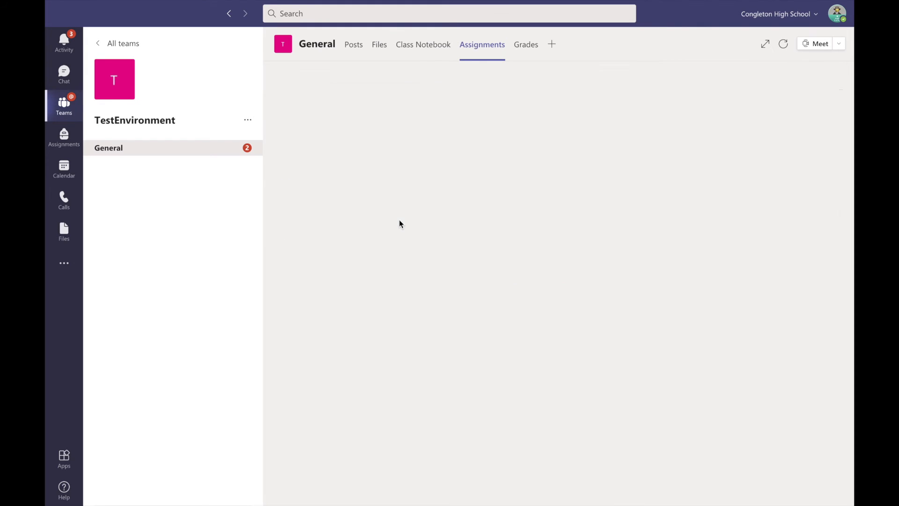
# Step: Open the assigned Network Topologies Animations task and display it in student view
pyautogui.click(400, 224)
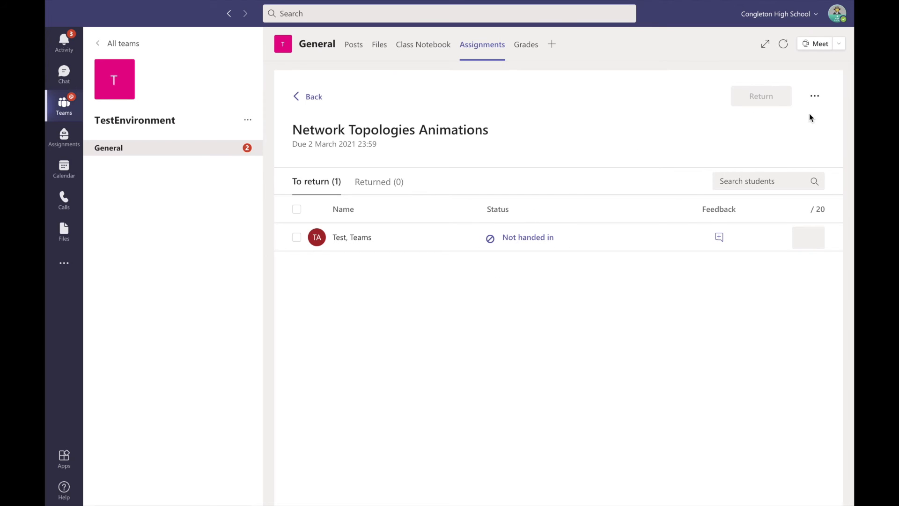
pyautogui.click(816, 98)
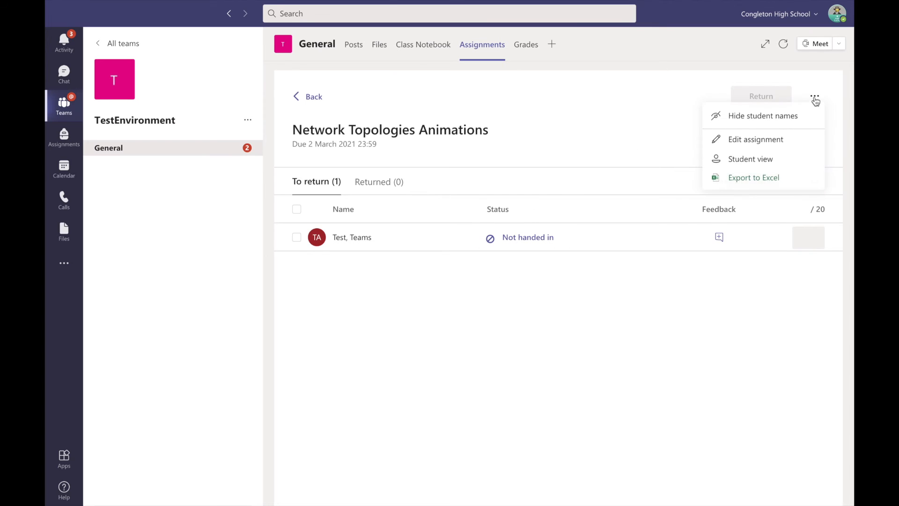
pyautogui.click(772, 161)
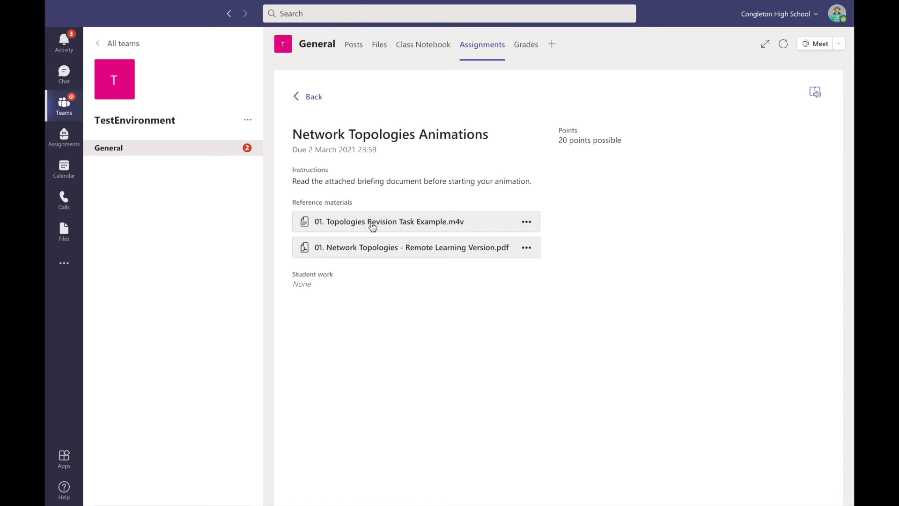
# Step: Preview the attached "01. Network Topologies - Remote Learning Version.pdf" and play the video "01. Topologies Revision Task Example.m4v"
pyautogui.click(367, 248)
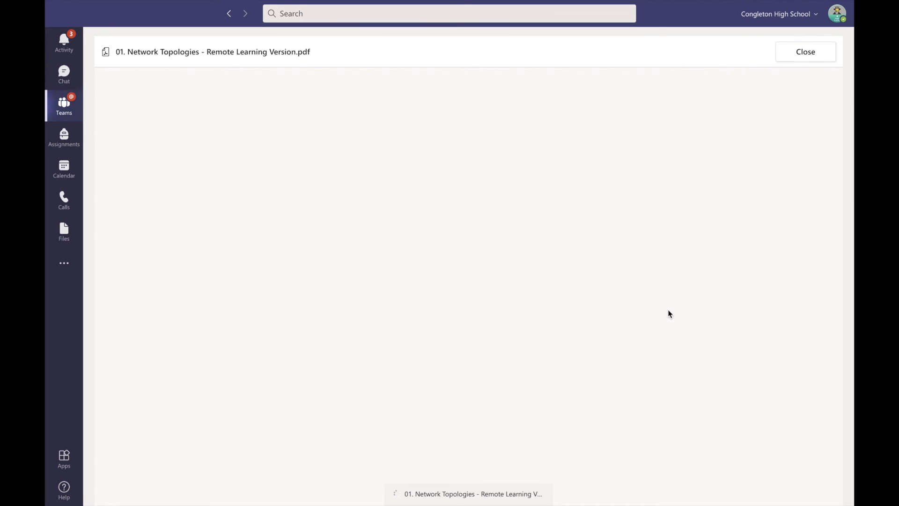
pyautogui.scroll(-3, 670, 249)
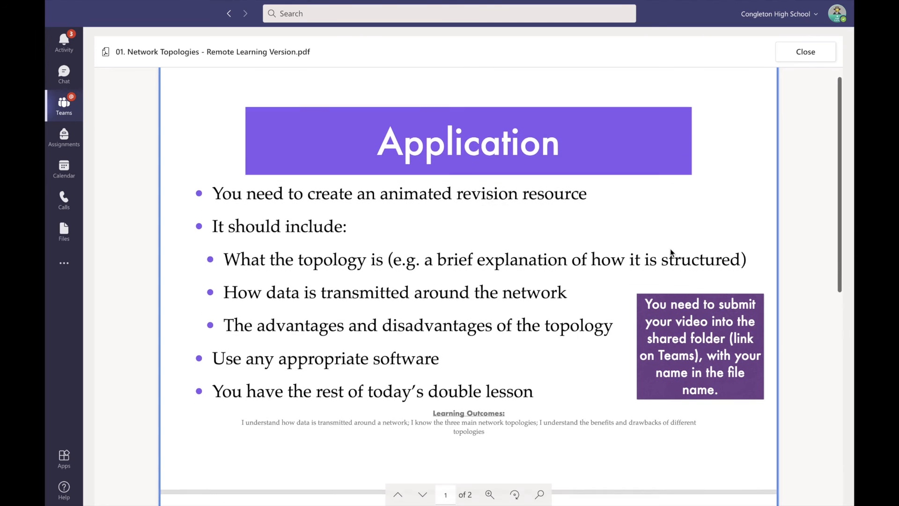
pyautogui.scroll(-5, 670, 248)
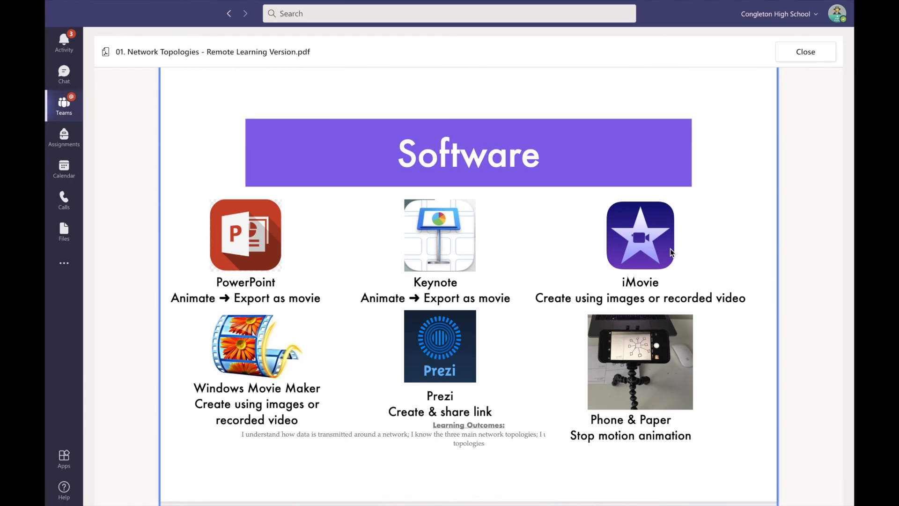
pyautogui.scroll(2, 670, 248)
pyautogui.scroll(6, 671, 248)
pyautogui.click(805, 52)
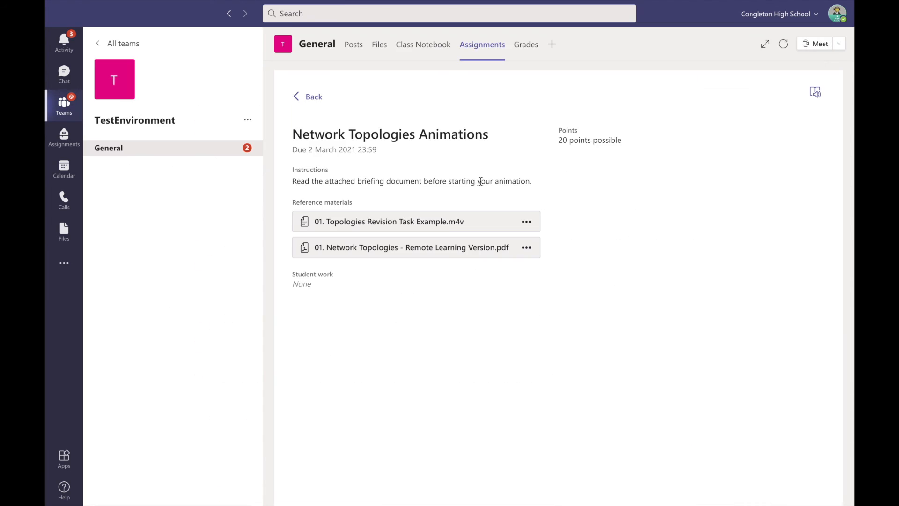
pyautogui.click(396, 221)
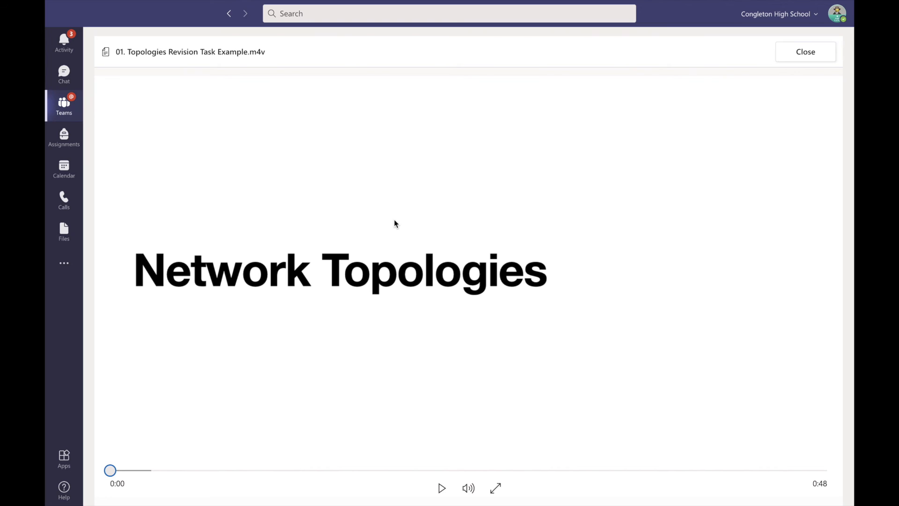
pyautogui.click(442, 489)
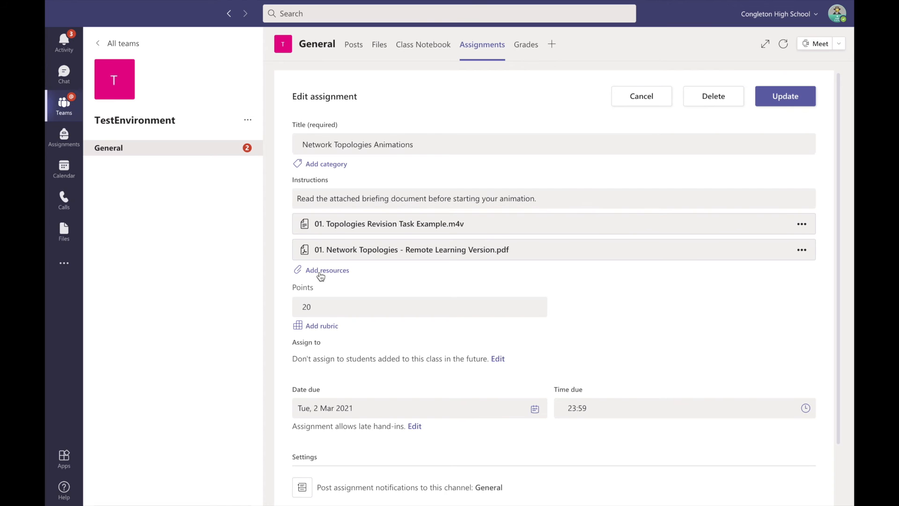
# Step: Start adding a link resource to the assignment, and in Safari copy the share link of the Romeo + Juliet Love at First Sight YouTube video
pyautogui.click(320, 274)
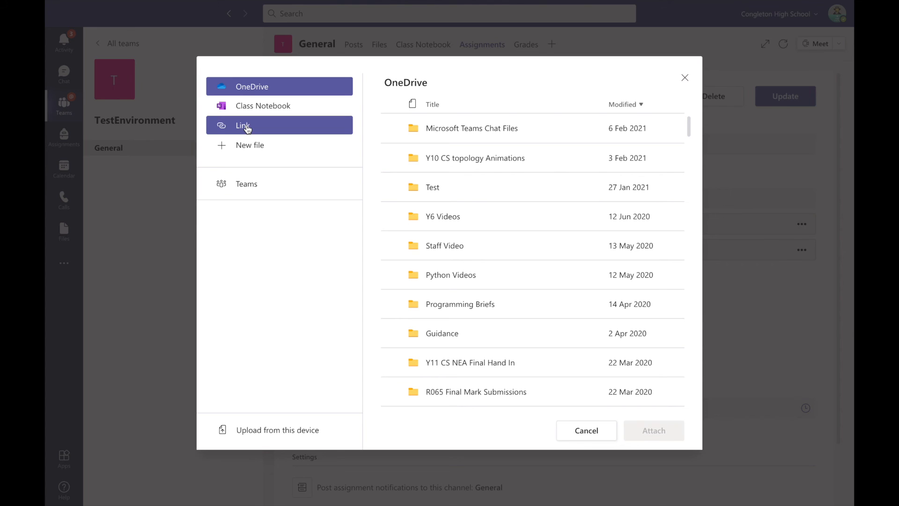
pyautogui.click(247, 126)
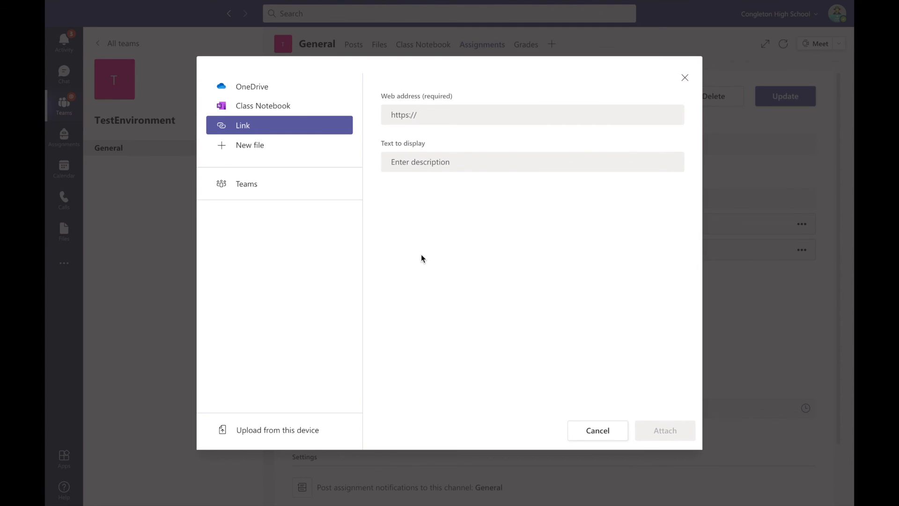
pyautogui.hotkey('ctrl', 'Right')
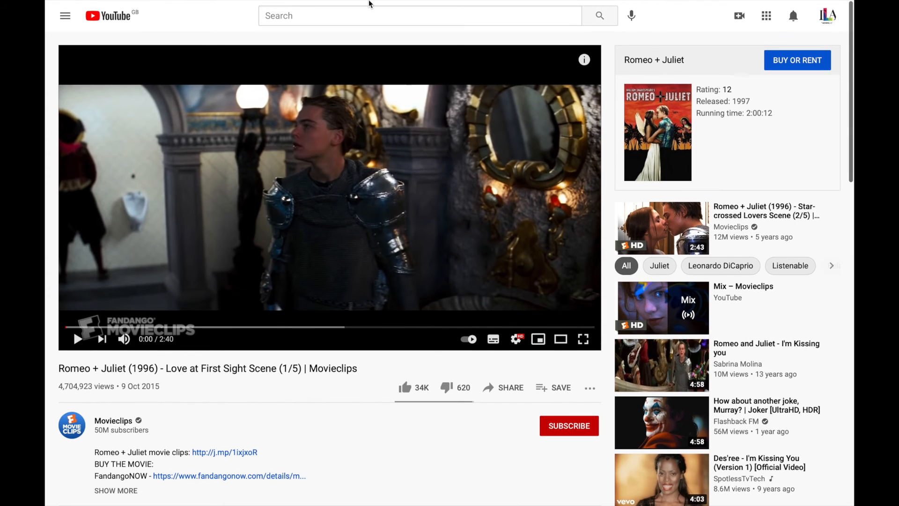
pyautogui.moveTo(369, 2)
pyautogui.click(467, 34)
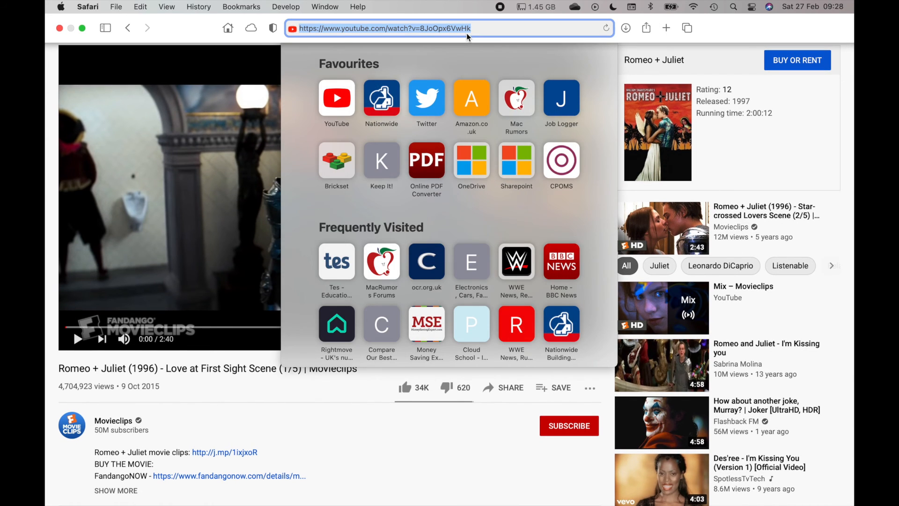
pyautogui.click(209, 28)
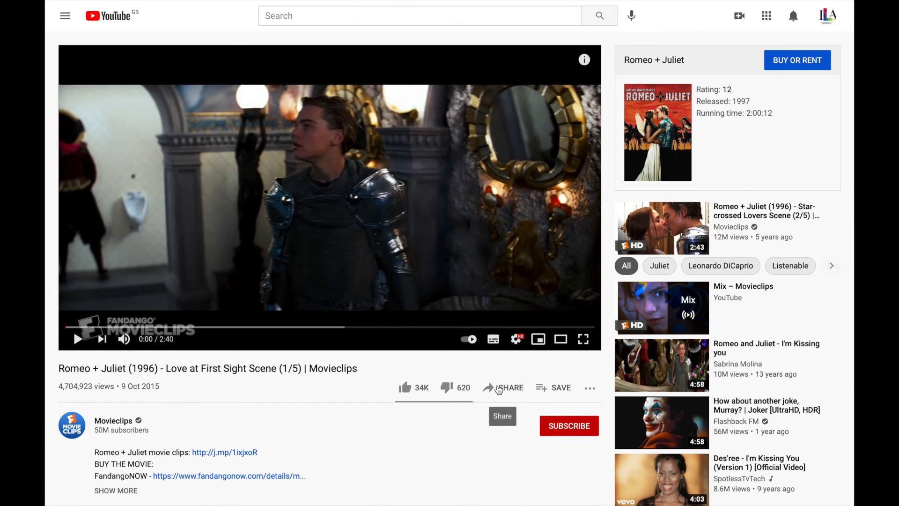
pyautogui.click(499, 390)
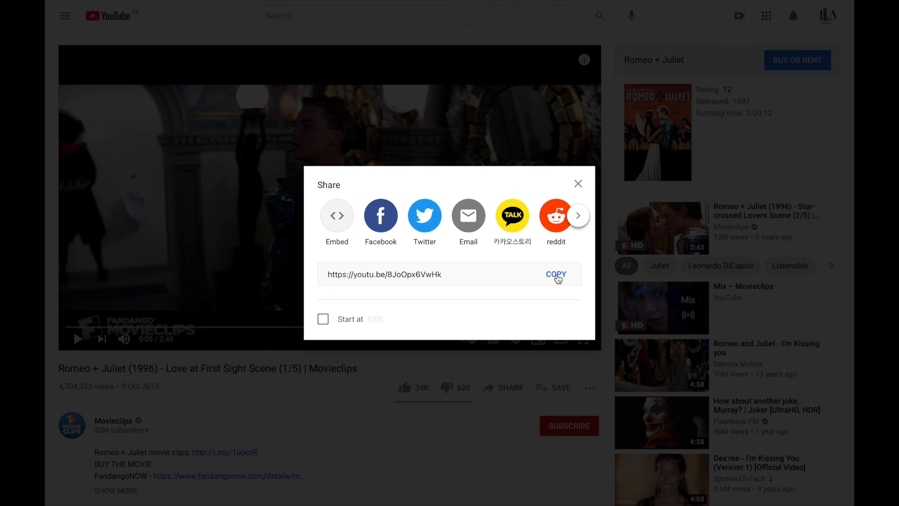
pyautogui.click(557, 277)
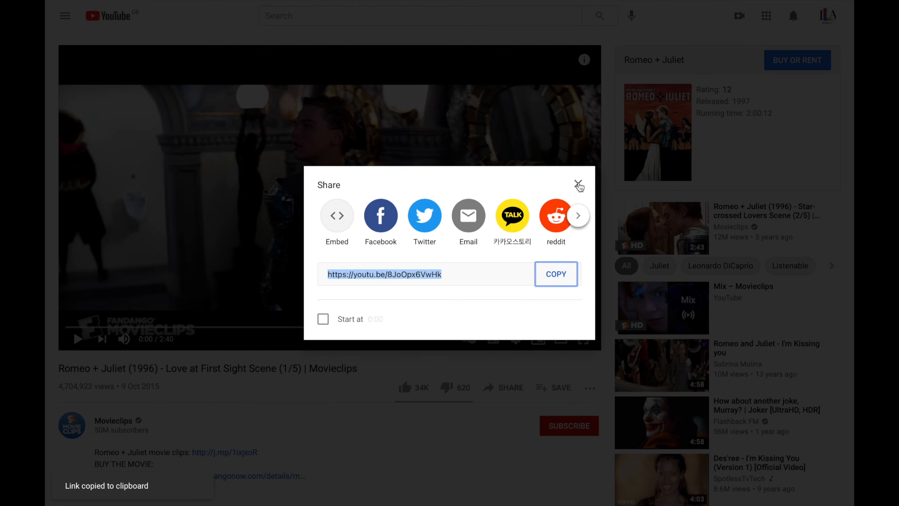
pyautogui.click(579, 184)
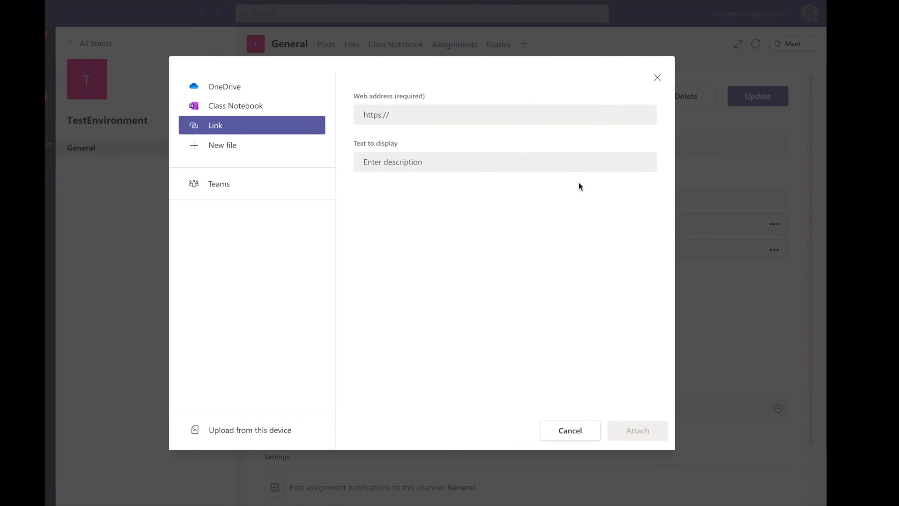
pyautogui.hotkey('ctrl', 'v')
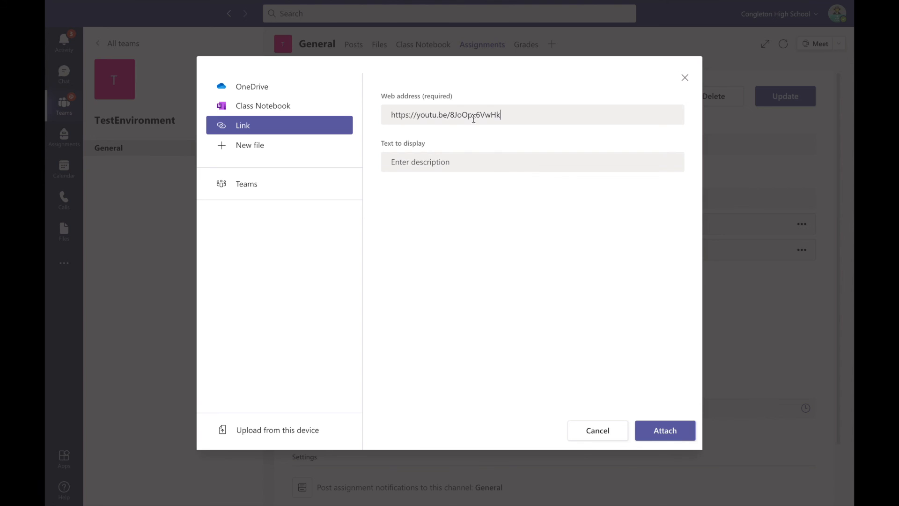
pyautogui.click(442, 161)
pyautogui.write('Love scene from Romeo & Ju')
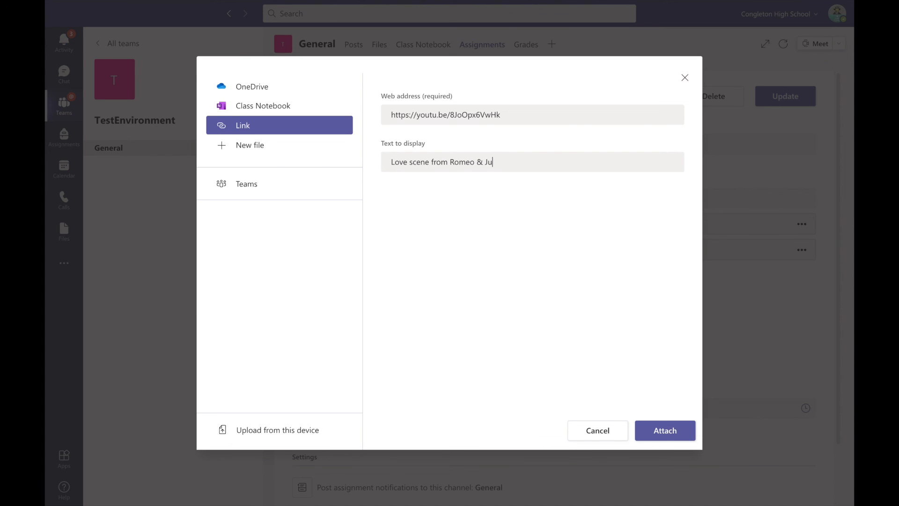
pyautogui.write('lkie')
pyautogui.press('BackSpace')
pyautogui.press('BackSpace')
pyautogui.press('BackSpace')
pyautogui.write('iet')
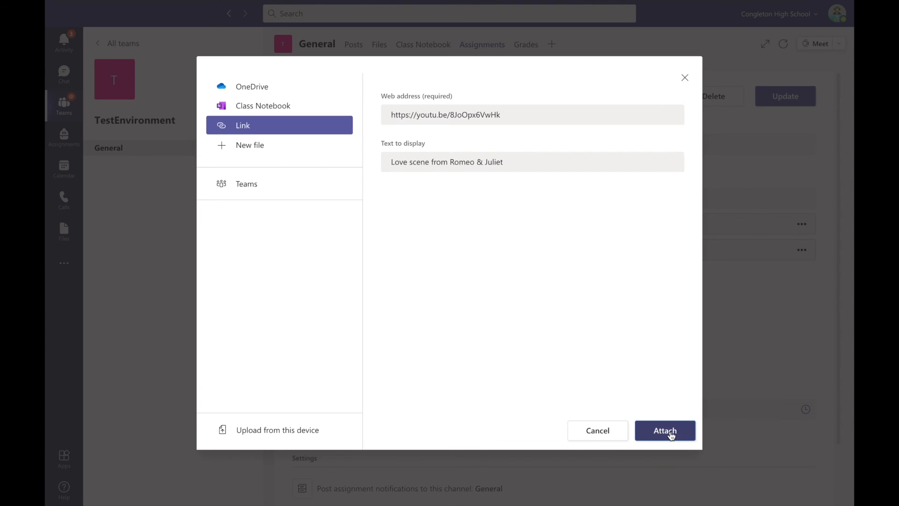
pyautogui.click(670, 431)
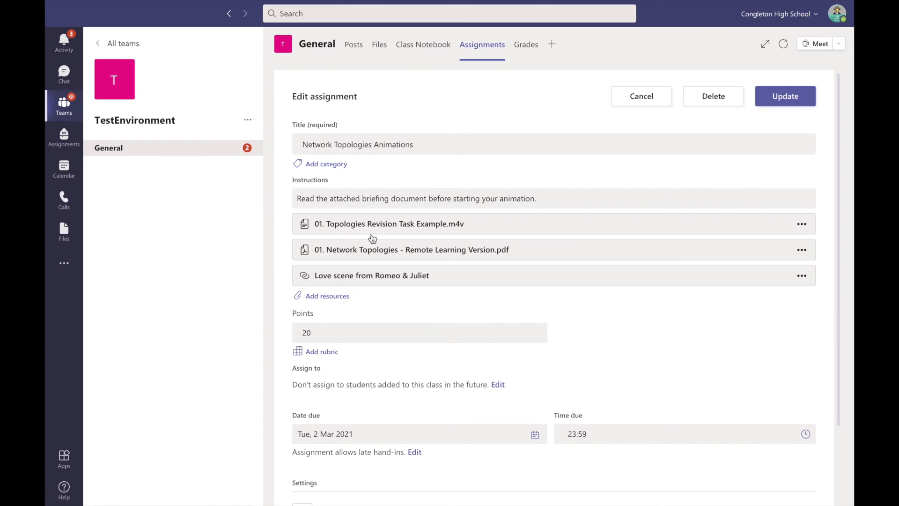
# Step: Add a second paragraph to the instructions: "Watch the video of the R&J scene and write a paragraph to explain the staging."
pyautogui.click(548, 194)
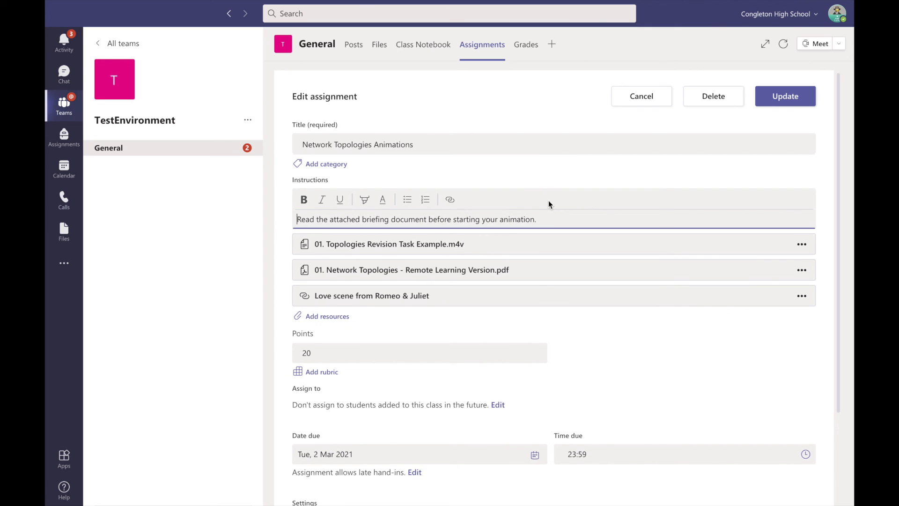
pyautogui.press('Return')
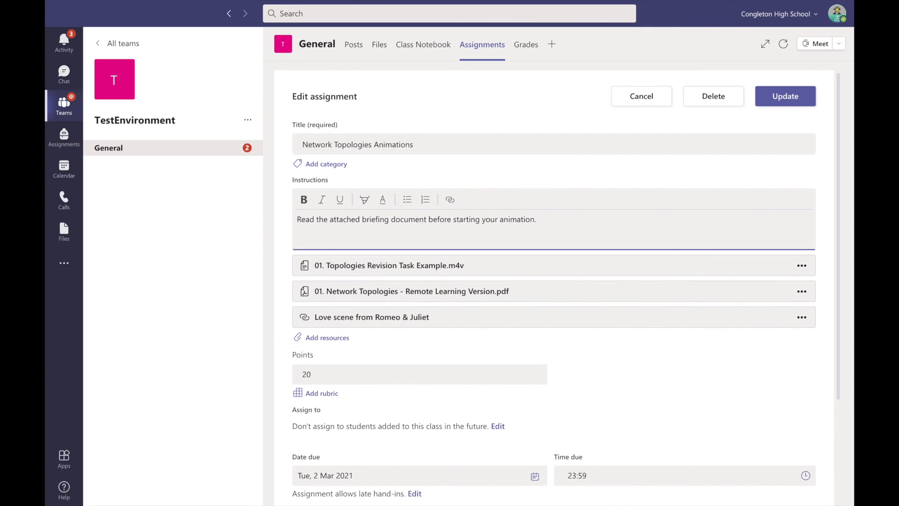
pyautogui.write('Watch the video of the R&J scene and ')
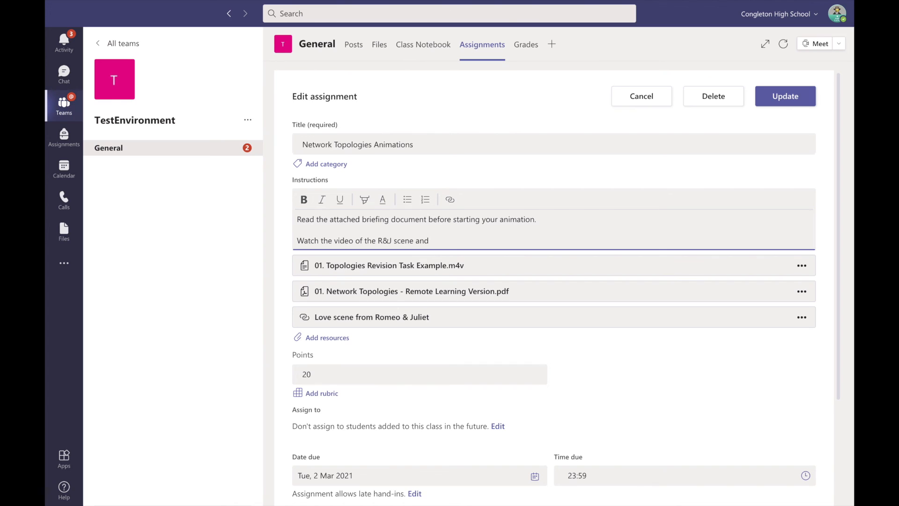
pyautogui.write('write a paragraph to explain the staging.')
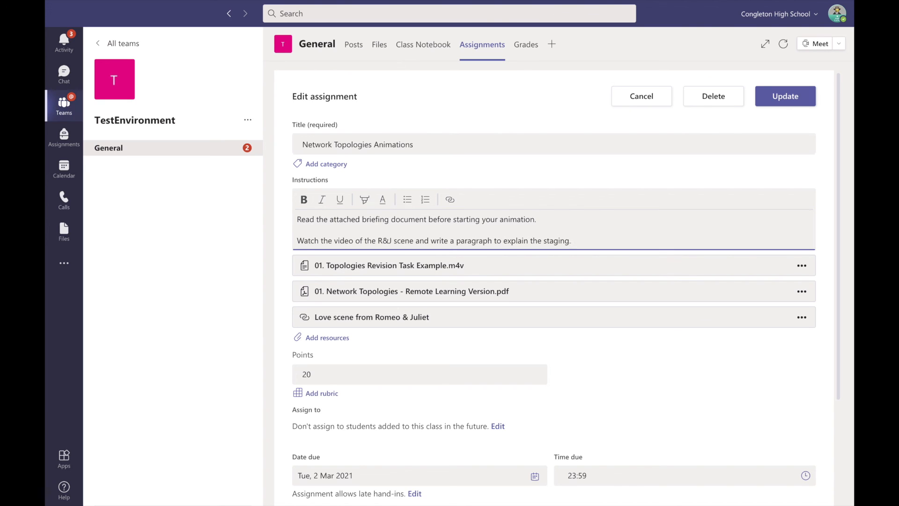
pyautogui.click(588, 242)
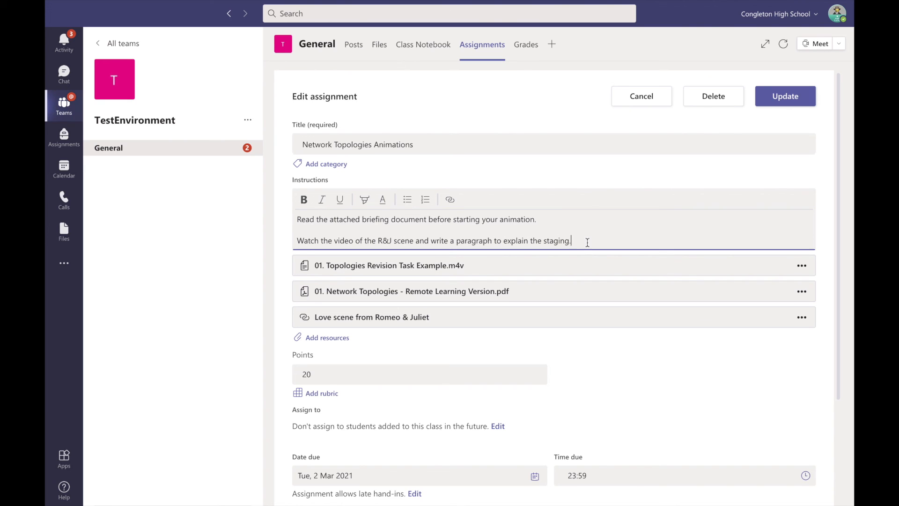